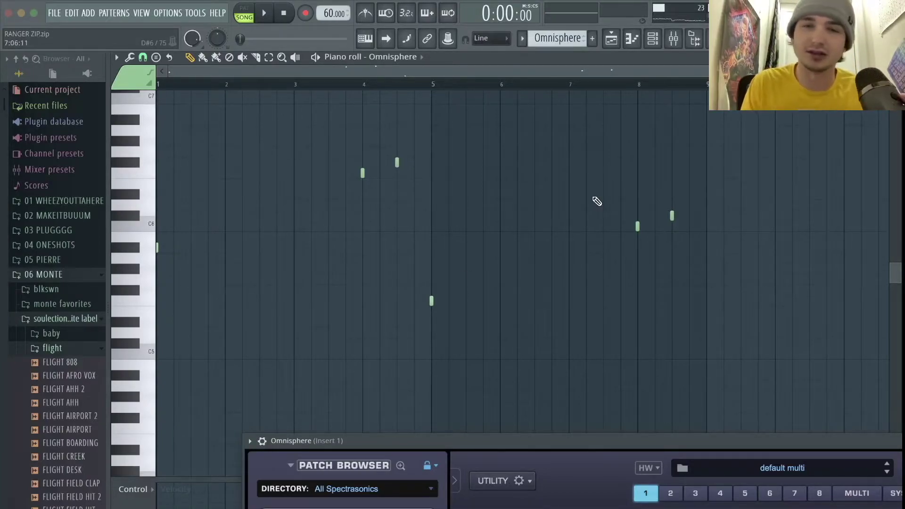
Step: Play the Omnisphere melody from the start, from just before bar 4 and from just before bar 8
key("space")
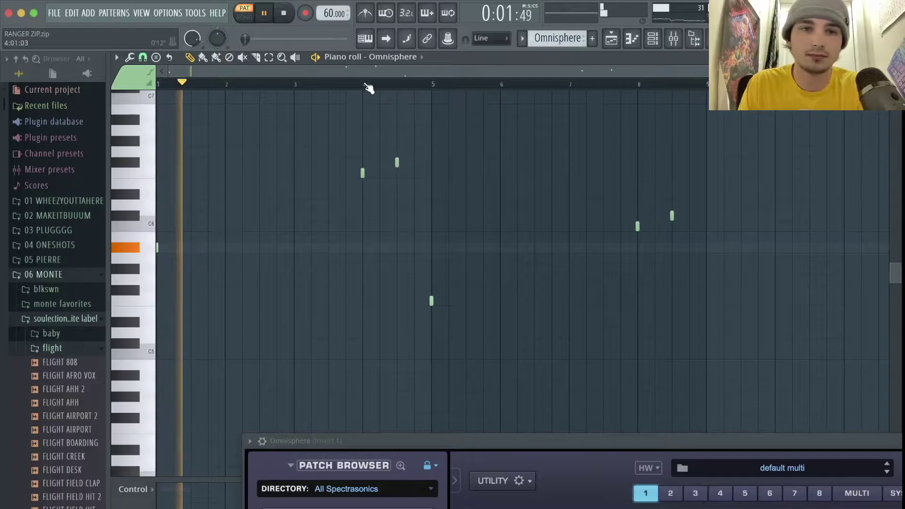
left_click(368, 85)
left_click(350, 85)
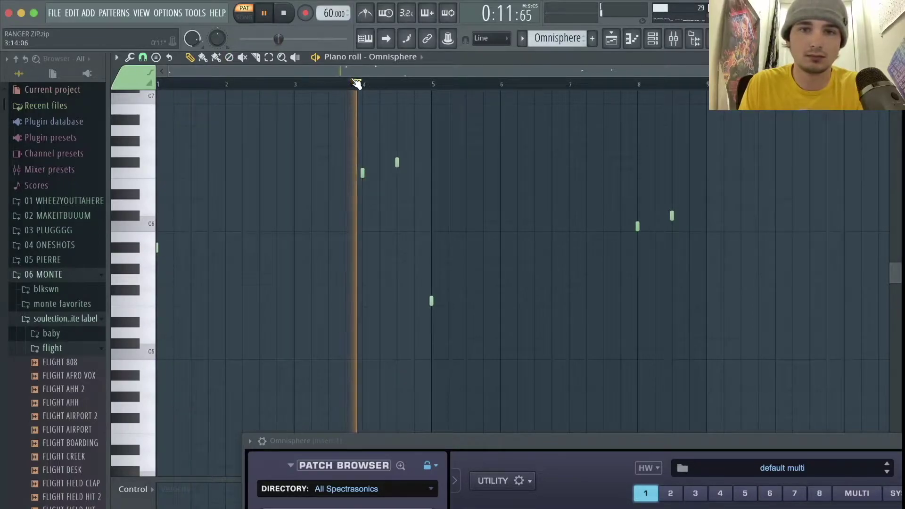
scroll(429, 157, "down", 1)
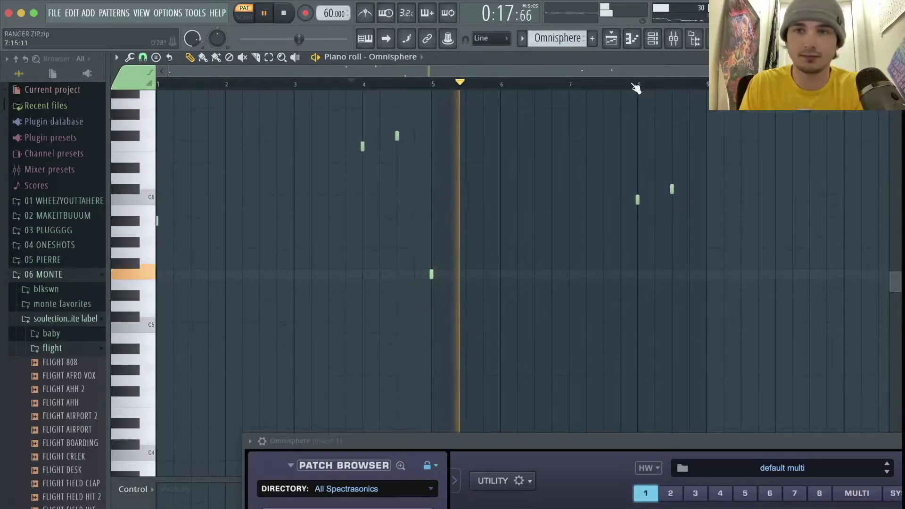
left_click(628, 84)
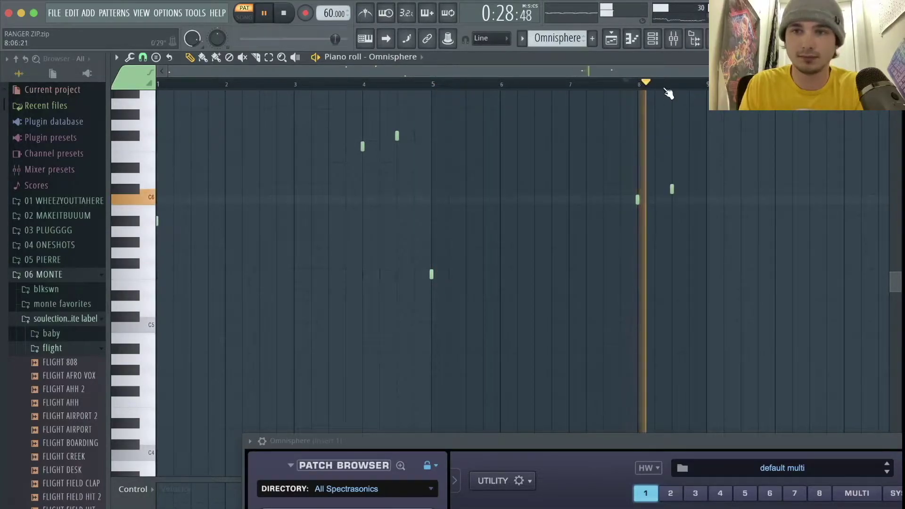
scroll(715, 199, "down", 3)
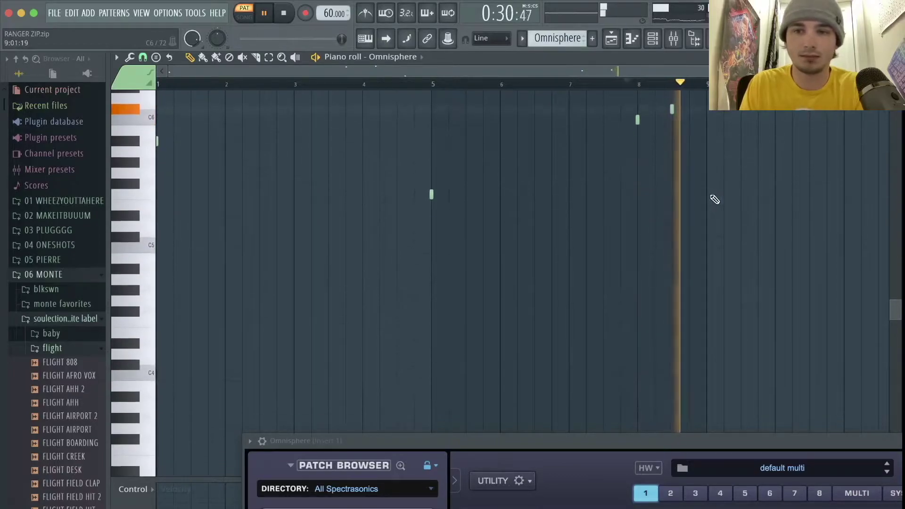
scroll(715, 199, "up", 2)
key("space")
scroll(510, 123, "up", 2)
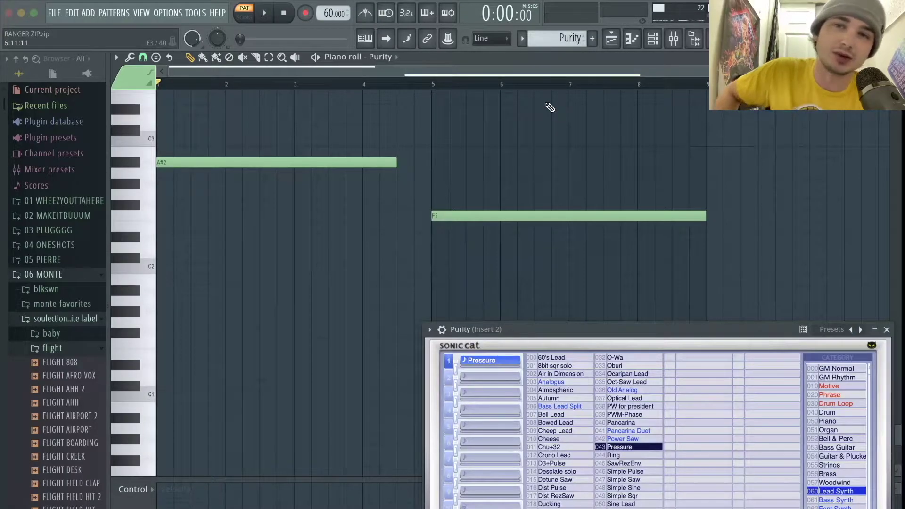
Step: Play the Purity bass notes from the start and again from bar 5, shifting the Purity window slightly out of the way
left_click_drag(662, 329, 669, 337)
key("space")
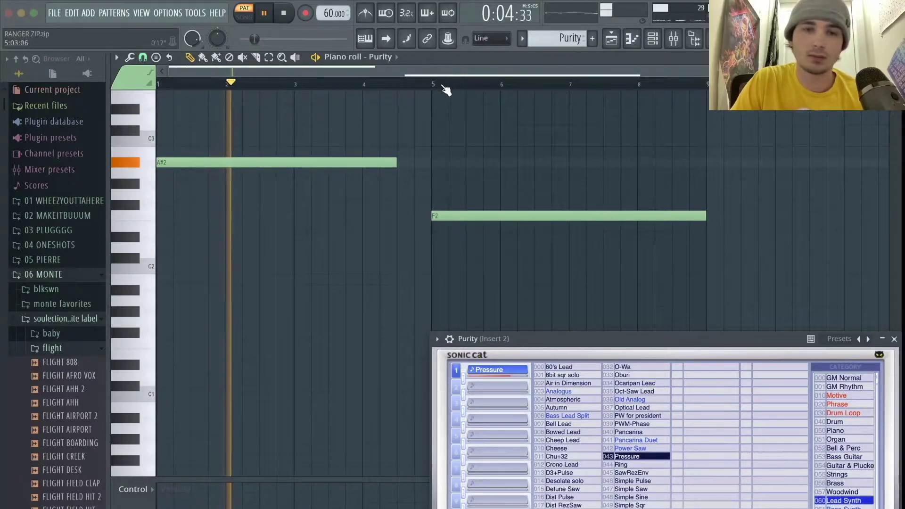
left_click(434, 84)
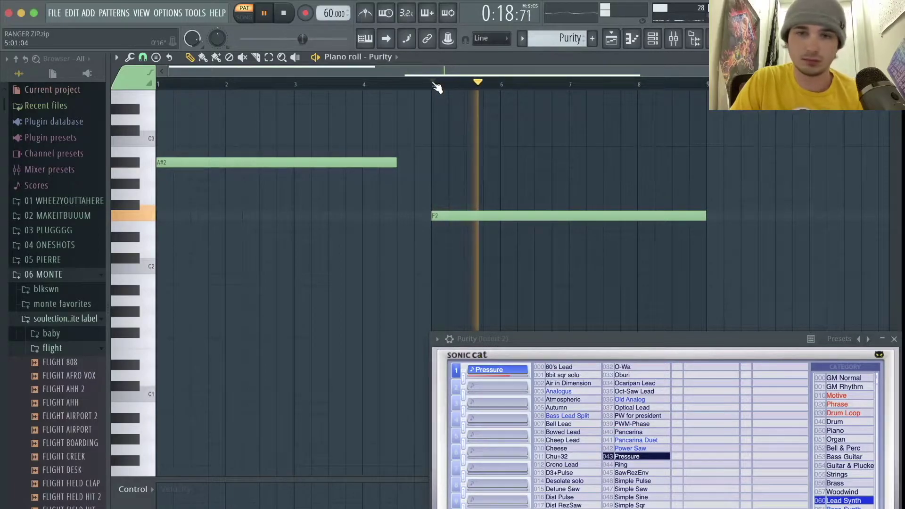
left_click(435, 85)
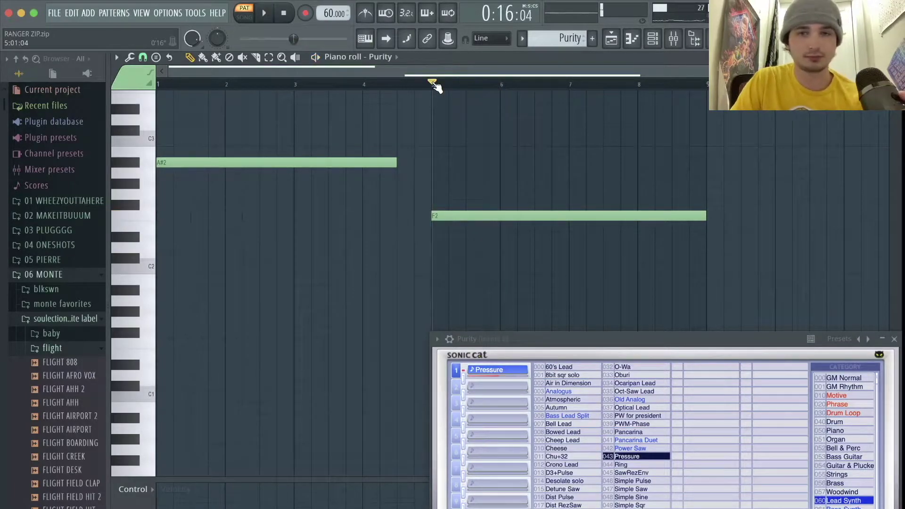
key("space")
key("Escape")
scroll(723, 233, "up", 3)
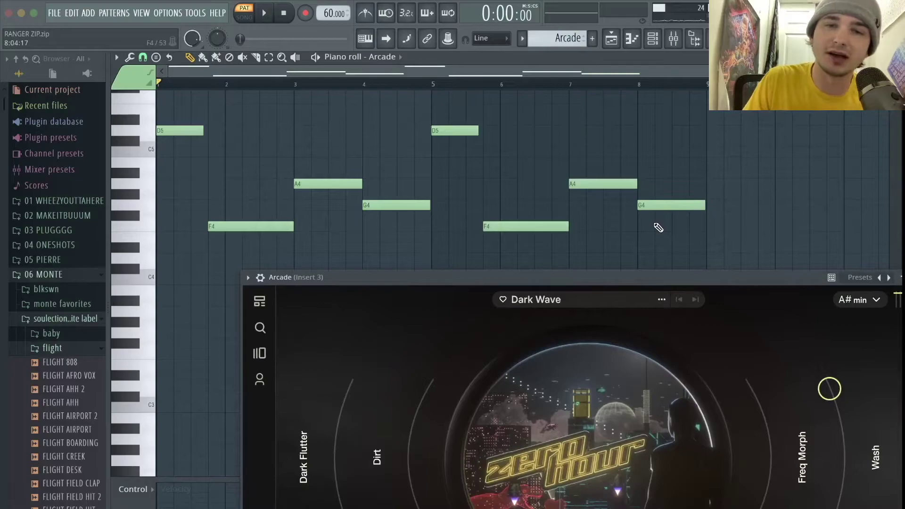
Step: Play the Arcade melody, inspect the key choices for the Dark Wave instrument, and close the plugin
key("space")
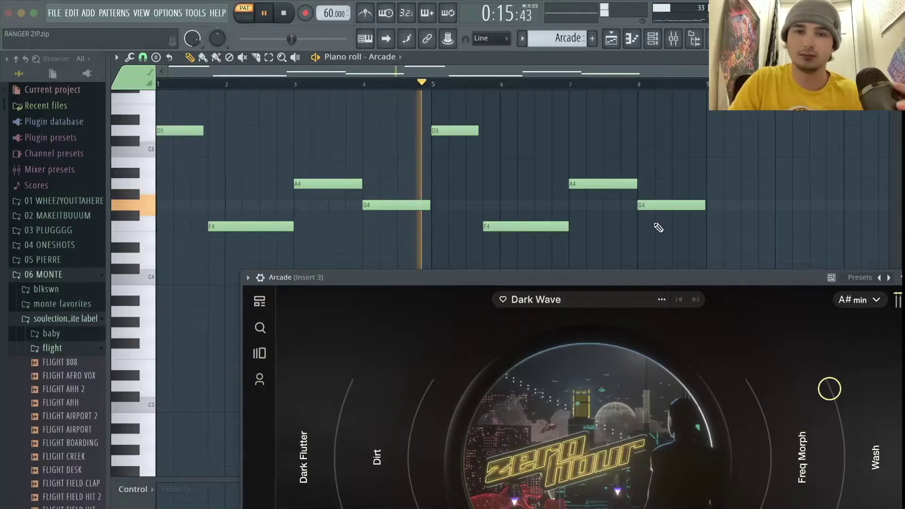
key("space")
left_click(828, 301)
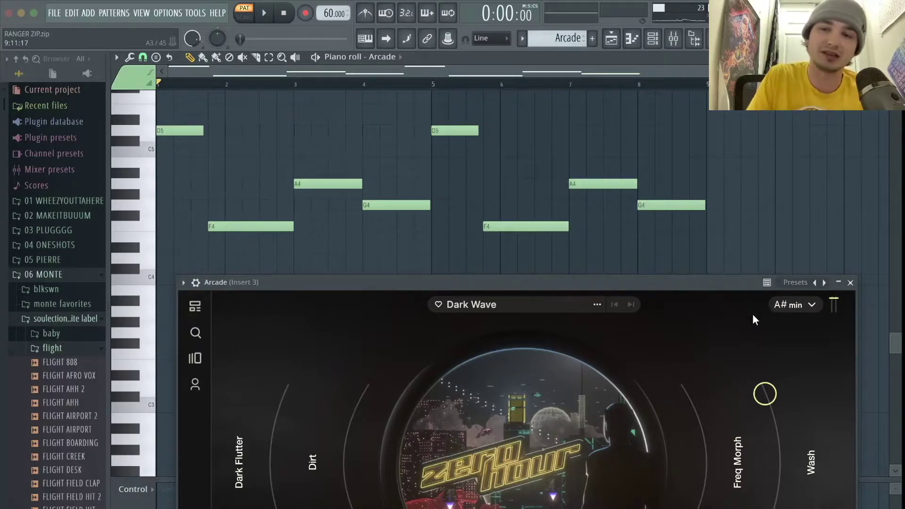
left_click(795, 305)
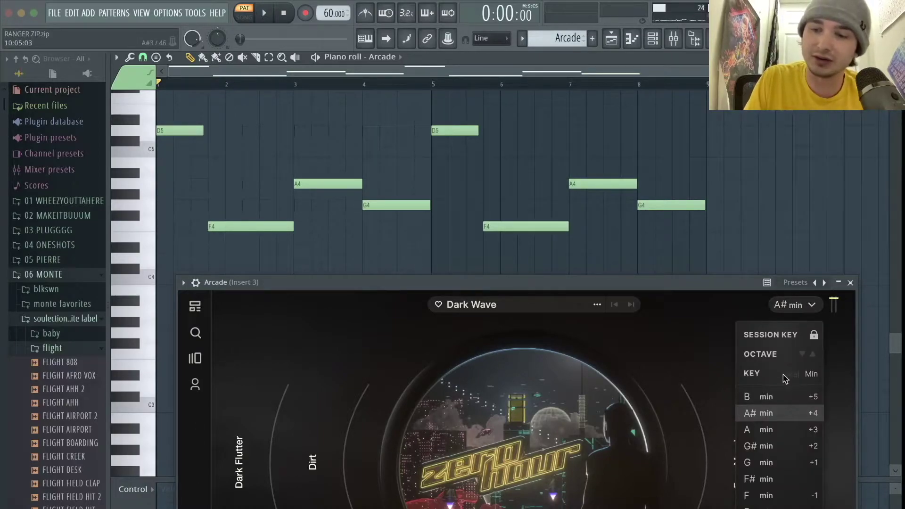
left_click(851, 283)
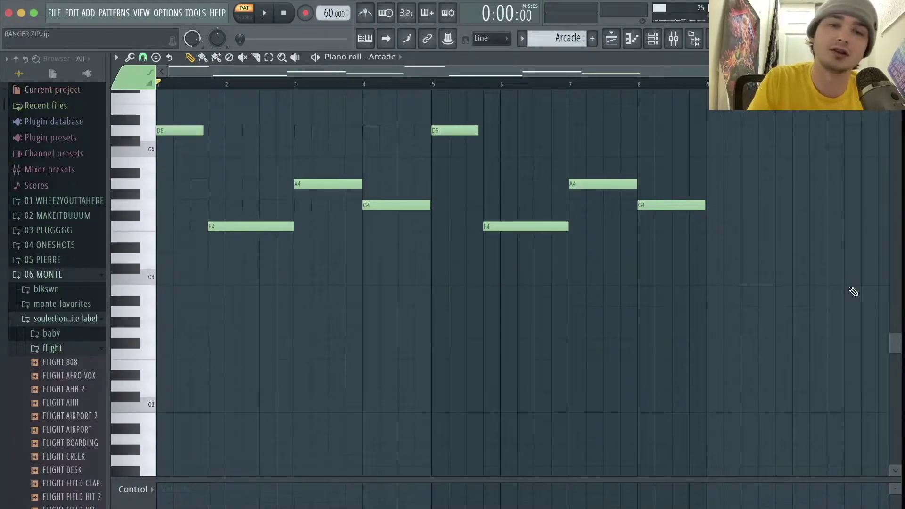
Step: Switch to the Omnisphere #2 notes and play them from the start
key("Down")
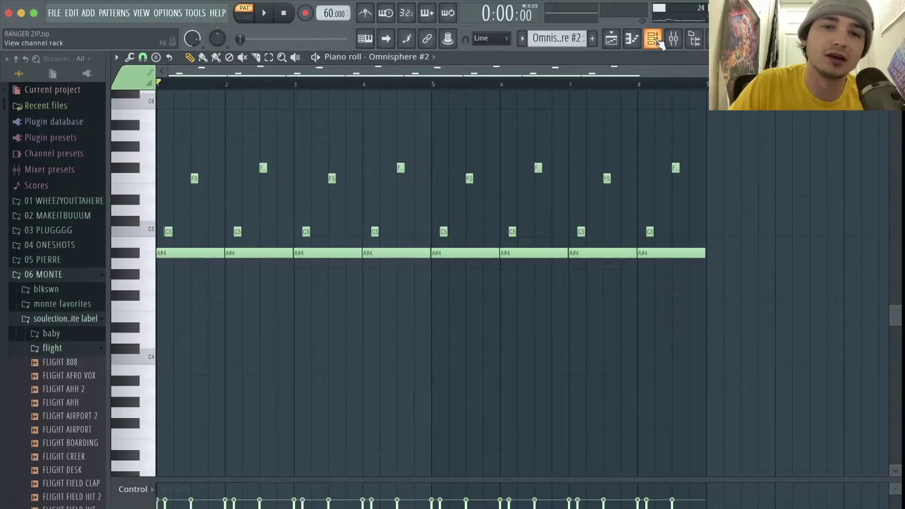
key("space")
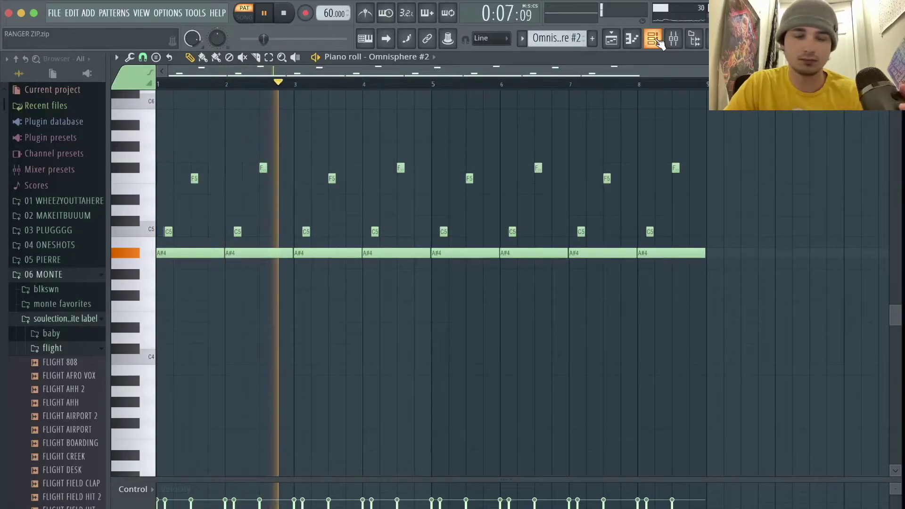
key("space")
scroll(263, 390, "up", 4)
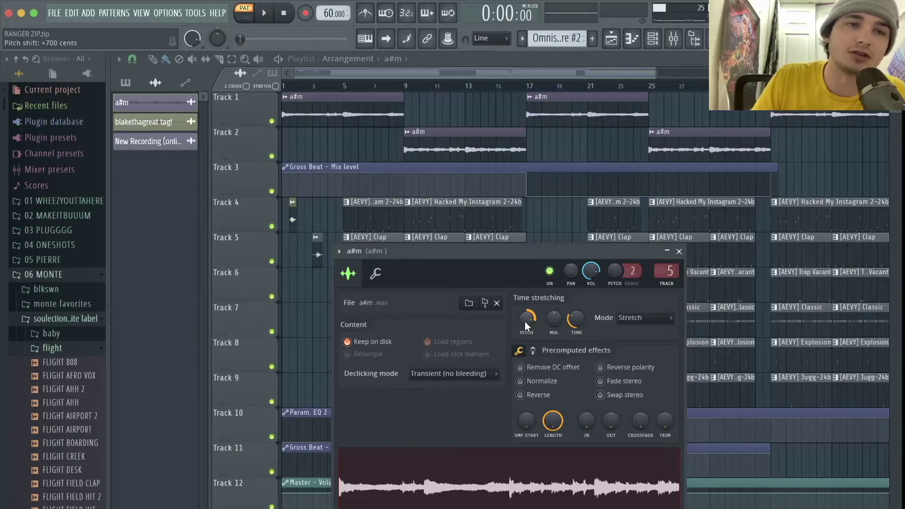
Step: Review the effects on the a#m mixer track, including Gross Beat, Fruity Stereo Shaper and Fruity Parametric EQ 2
key("F9")
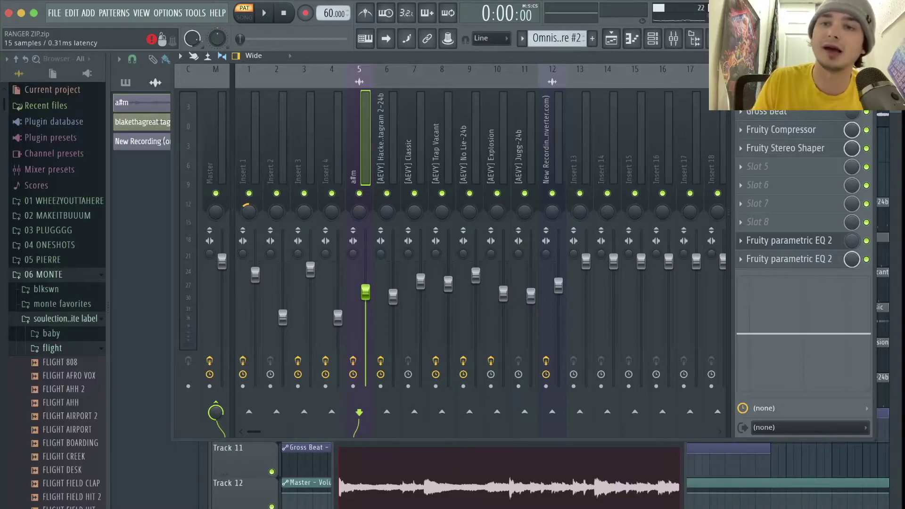
left_click(778, 113)
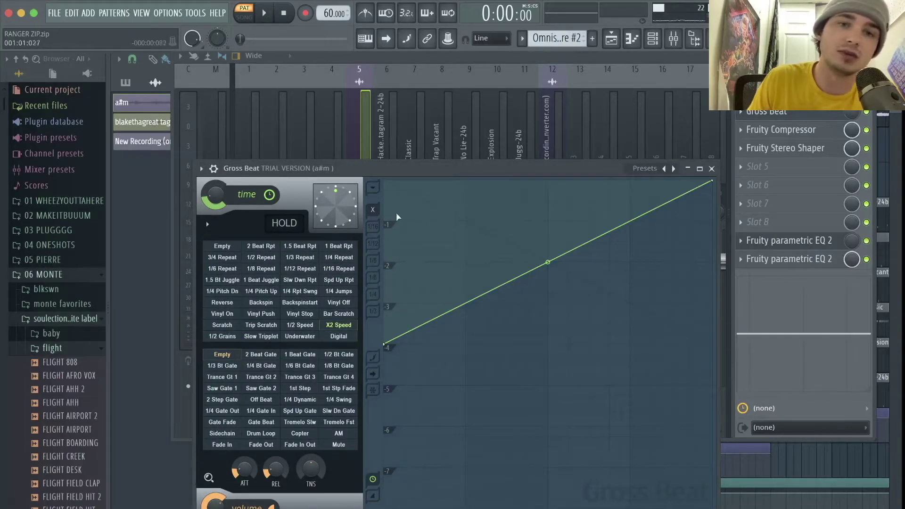
mouse_move(214, 194)
left_mouse_down()
mouse_move(214, 208)
mouse_move(215, 193)
left_mouse_up()
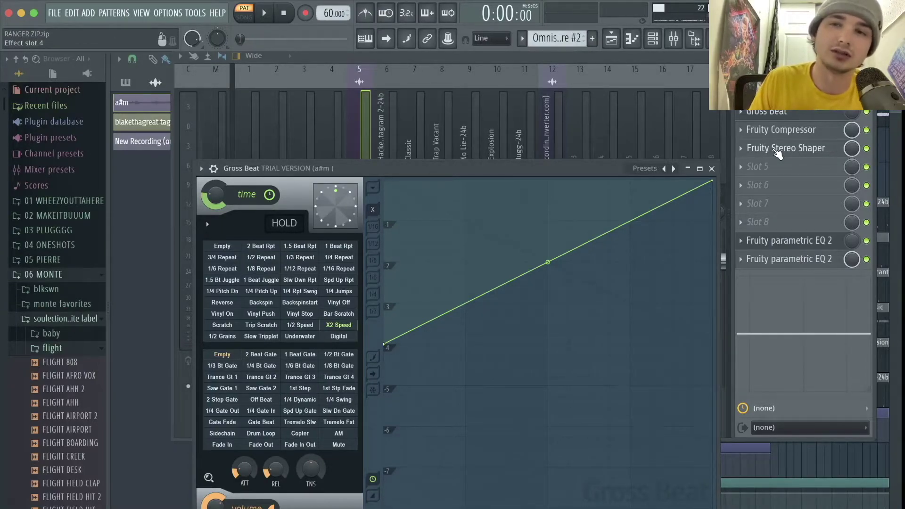
left_click(802, 131)
left_click(801, 148)
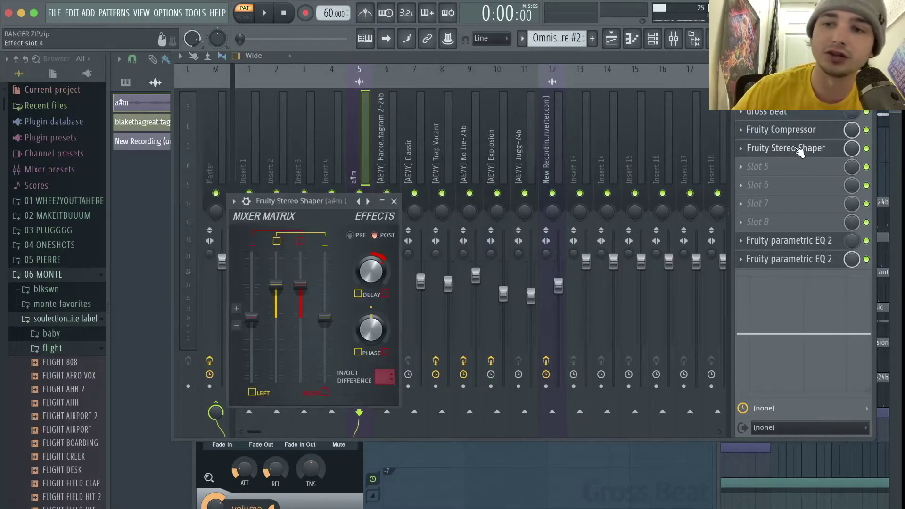
left_click(802, 242)
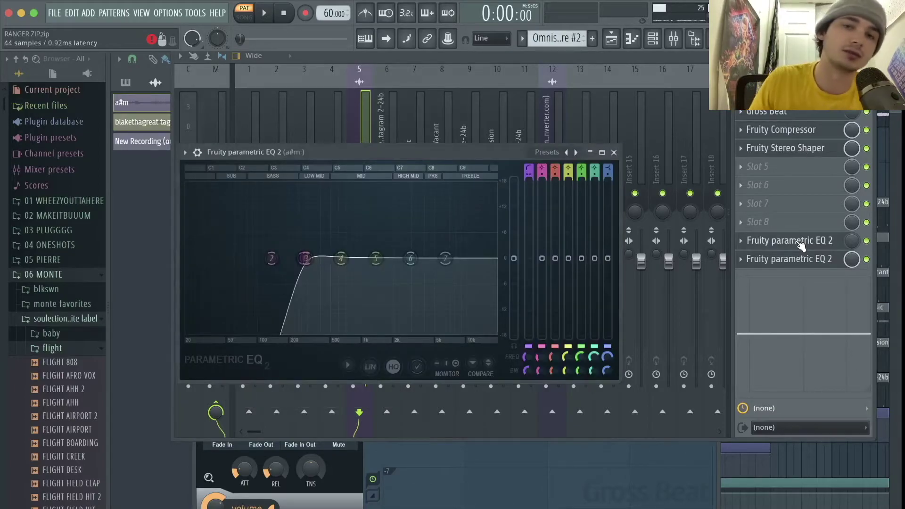
Step: Return to the playlist and play the arrangement's a#m intro from the start
key("F5")
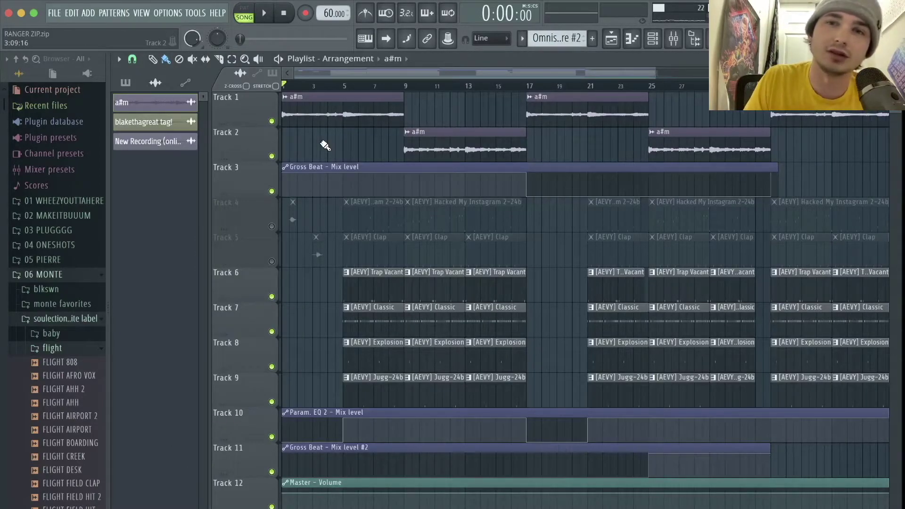
key("space")
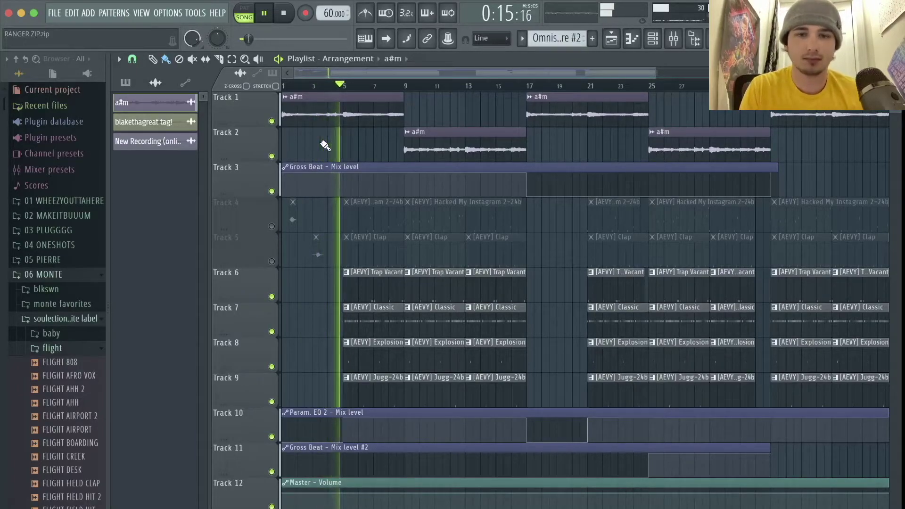
Step: Open the notes of the [AEVY] Hacked My Instagram pattern and play them from the start and from bar 5
double_click(372, 203)
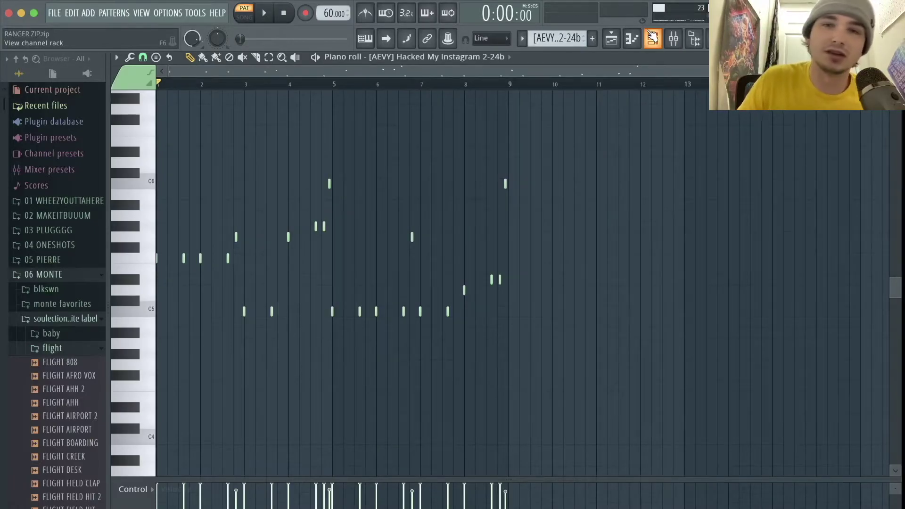
key("space")
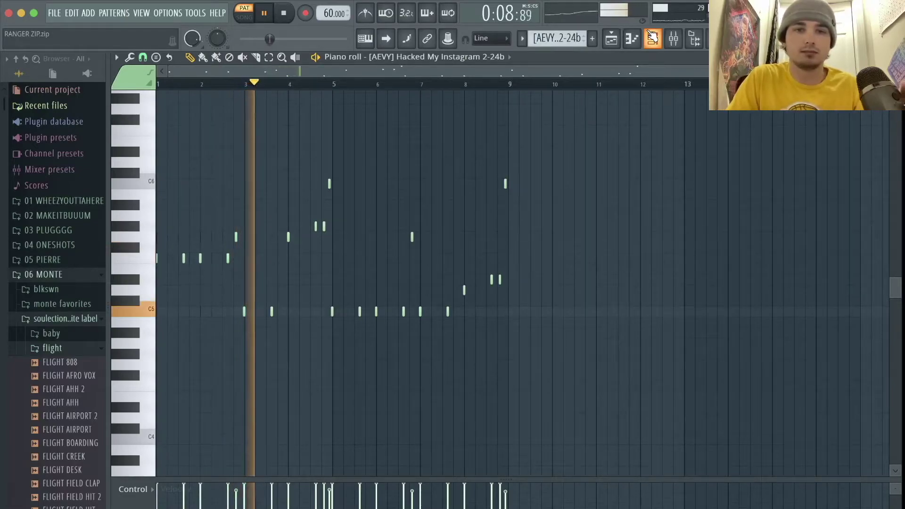
left_click(335, 84)
key("space")
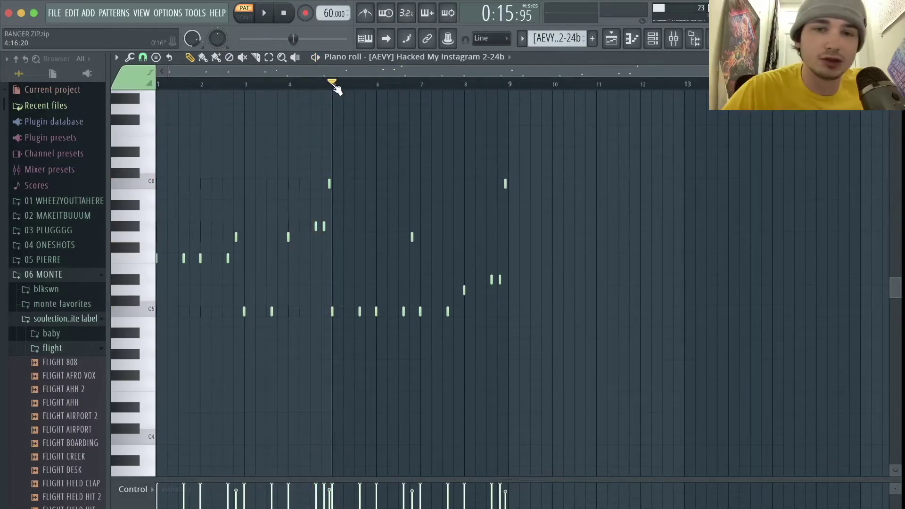
left_click_drag(336, 90, 480, 169)
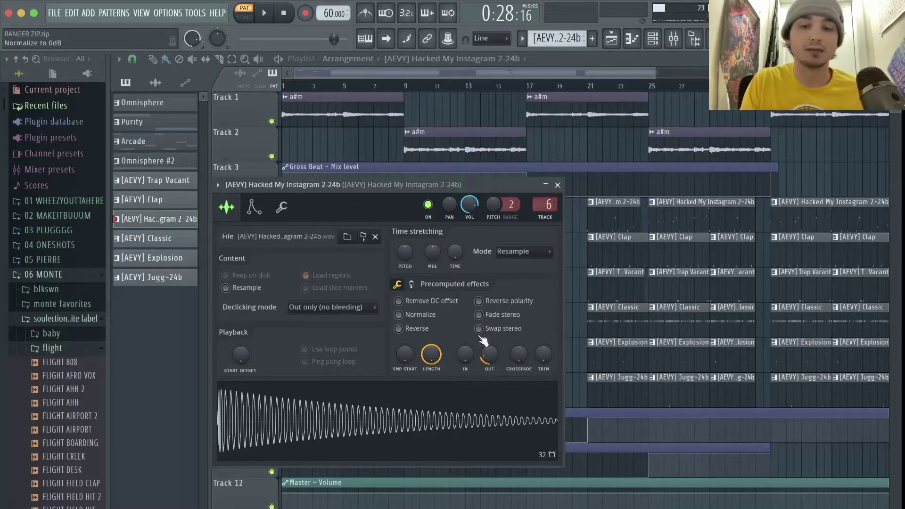
Step: Lower the [AEVY] Hacked My Instagram sample's quick fade out to 0%, and raise it again
left_click_drag(488, 355, 487, 378)
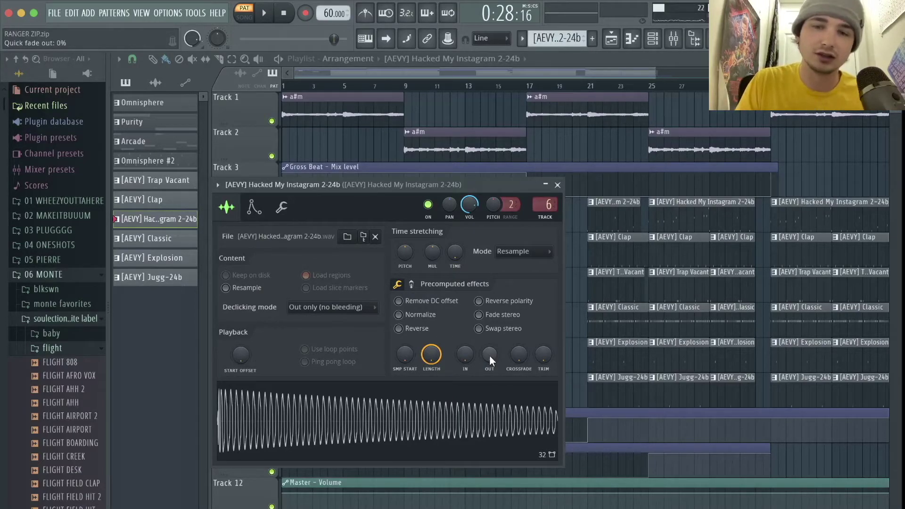
left_click_drag(489, 355, 490, 342)
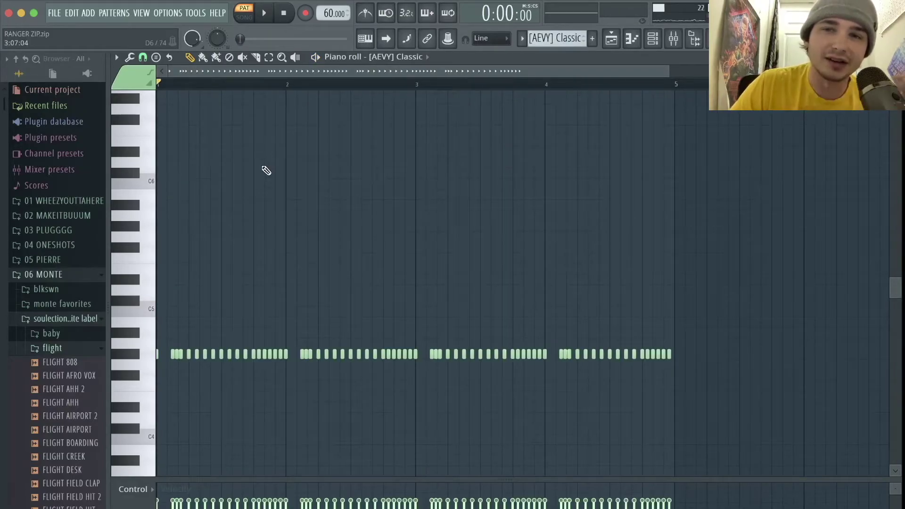
Step: Play the [AEVY] Classic pattern from the start and examine the spacing of its notes up close
key("space")
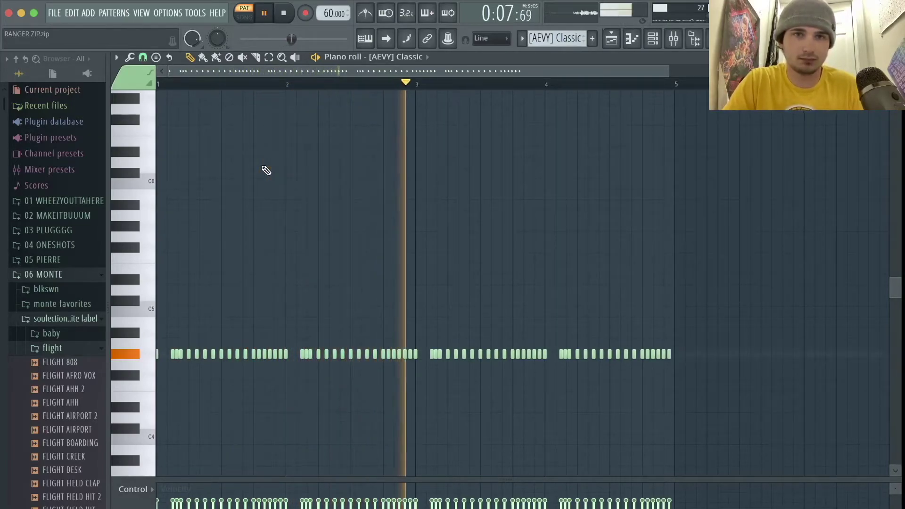
key("space")
scroll(311, 234, "down", 1)
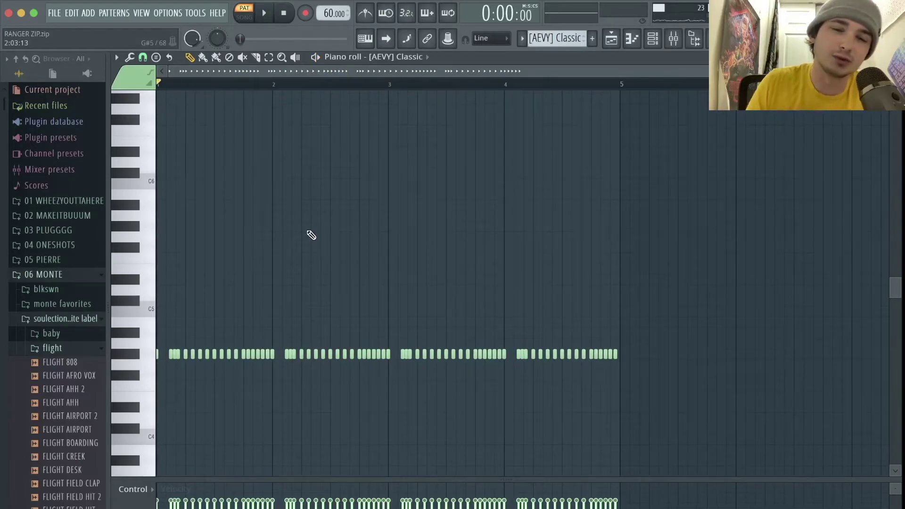
scroll(480, 347, "up", 3)
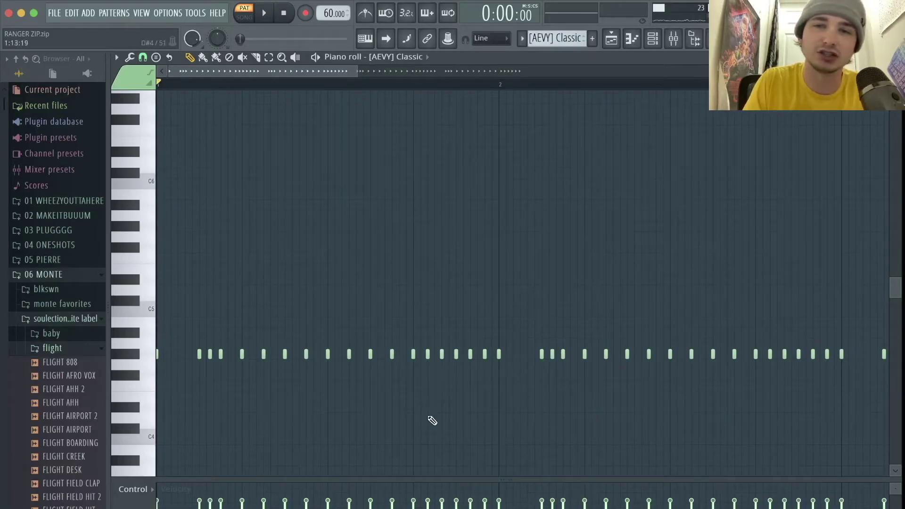
scroll(431, 423, "down", 2)
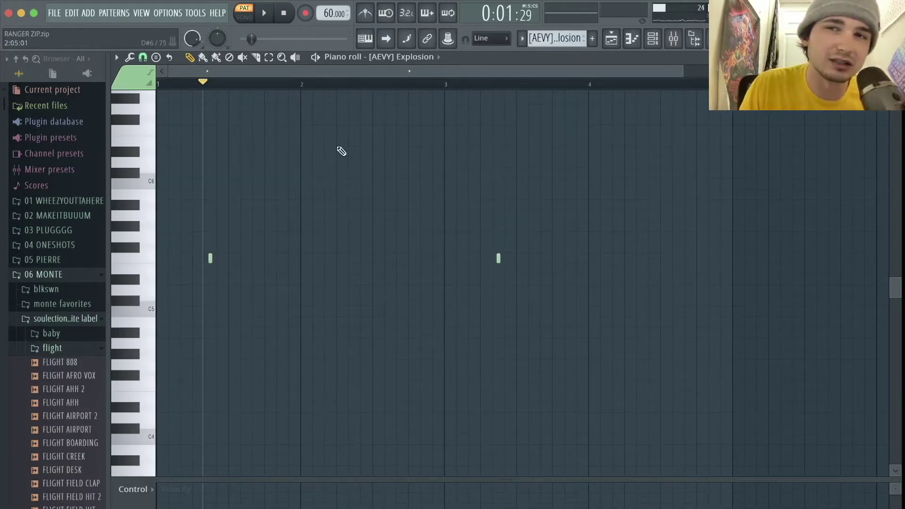
Step: Play the [AEVY] Explosion pattern in the piano roll
key("space")
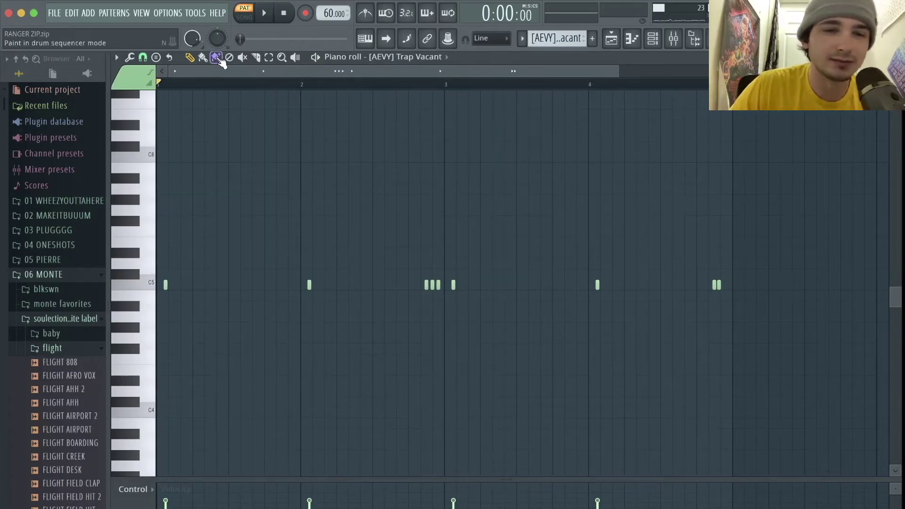
Step: Play the [AEVY] Trap Vacant pattern in the piano roll, skipping ahead to the note rolls near the ends of bars 2 and 4
key("space")
left_click(303, 83)
left_click(419, 84)
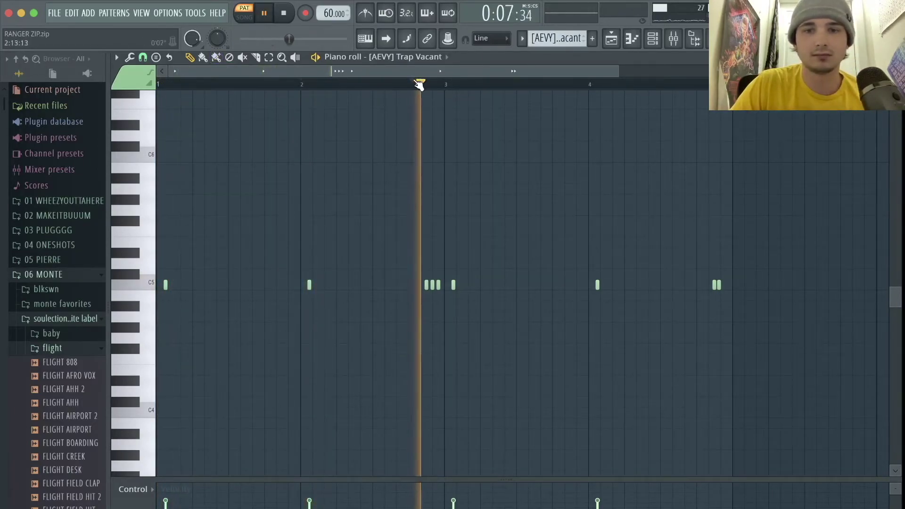
left_click(573, 84)
left_click(690, 85)
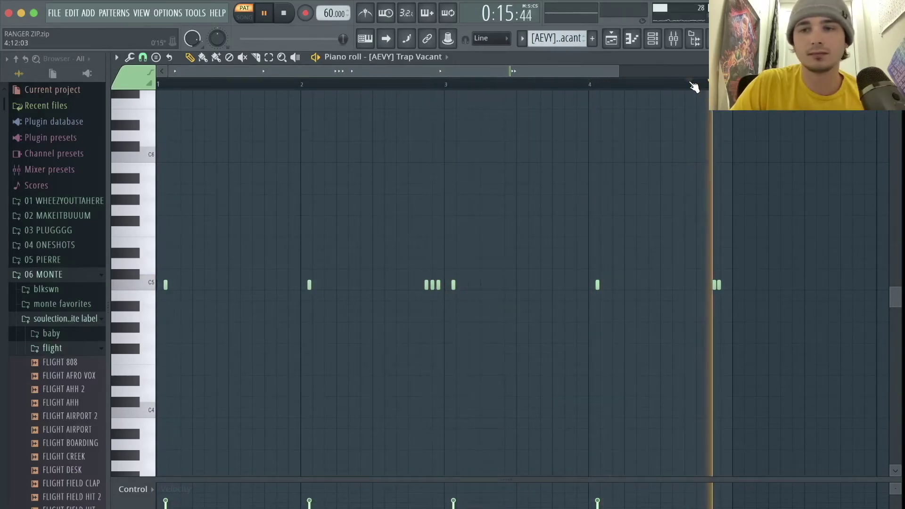
key("space")
Step: Inspect the mixer inserts of the [AEVY] Hacked My Instagram, [AEVY] Trap Vacant and a#m sounds for effects
left_click(612, 40)
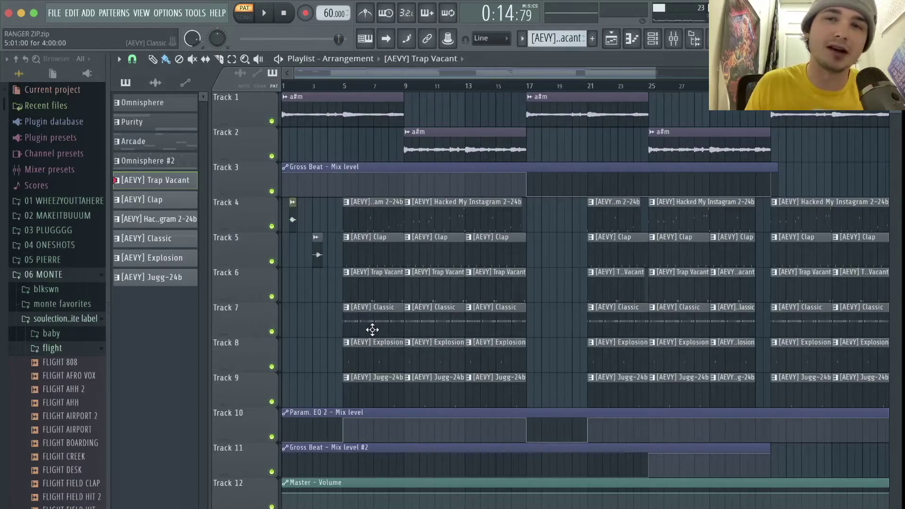
key("F9")
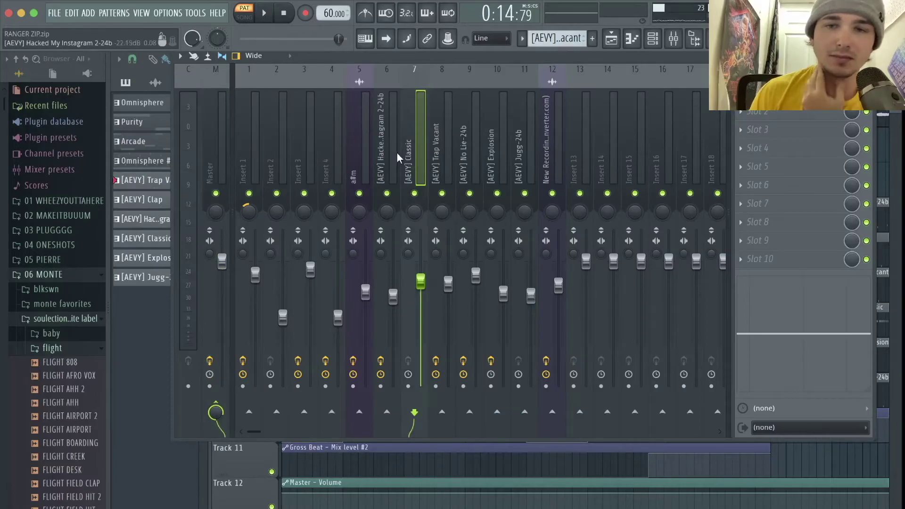
left_click(385, 128)
left_click(436, 128)
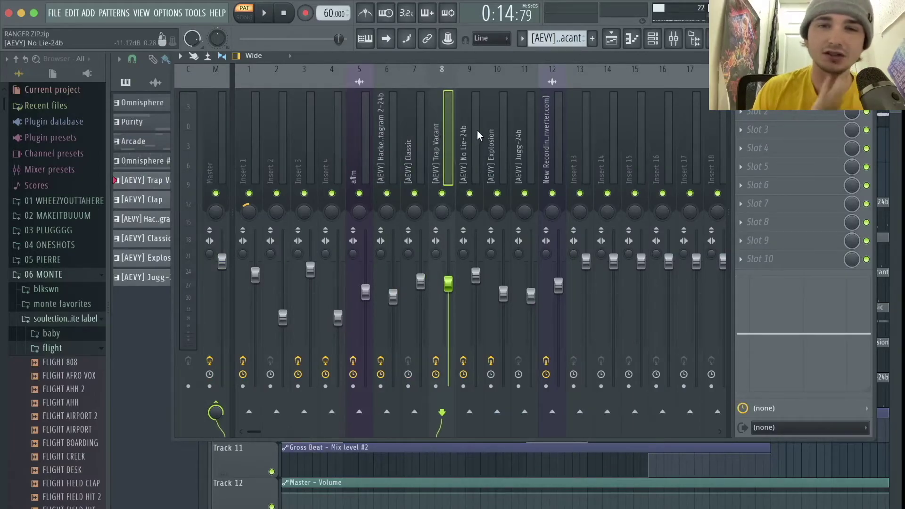
left_click(357, 112)
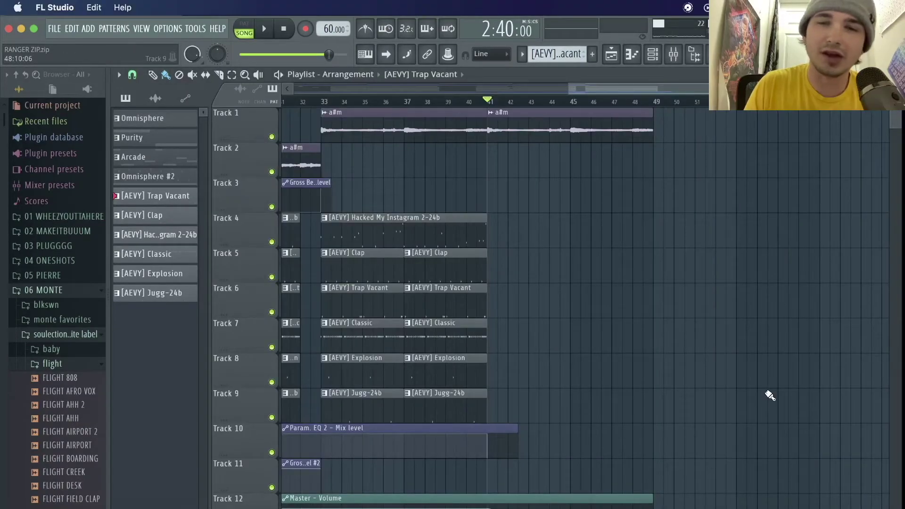
Step: Play the arrangement's outro from bar 41 and examine the Master - Volume automation on Track 12
scroll(770, 395, "down", 2)
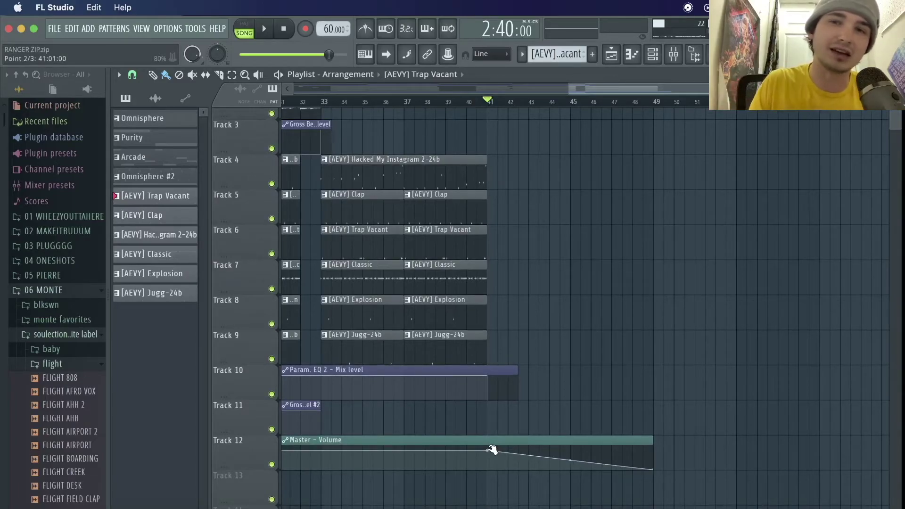
key("space")
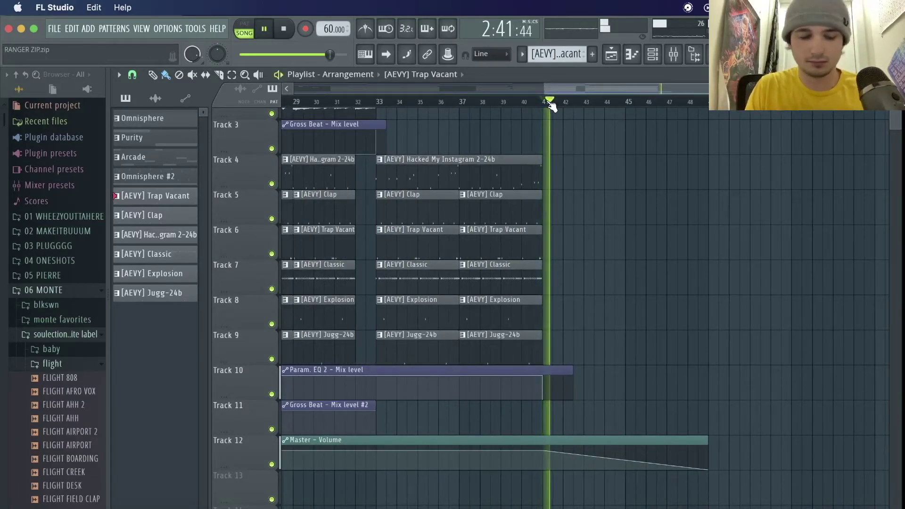
scroll(693, 253, "up", 2)
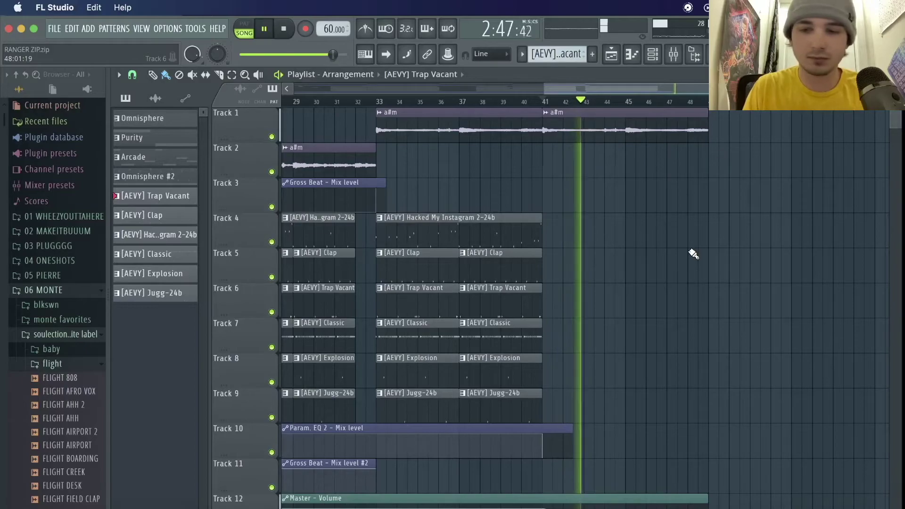
scroll(694, 253, "down", 1)
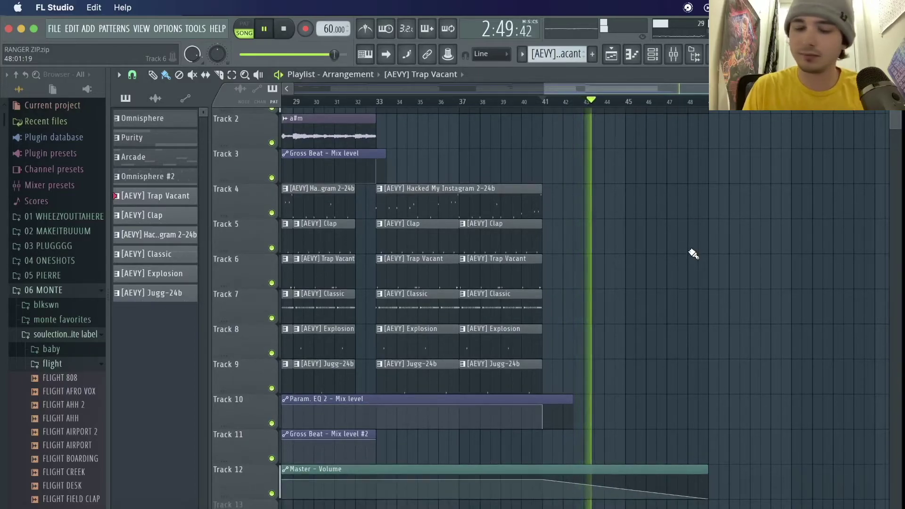